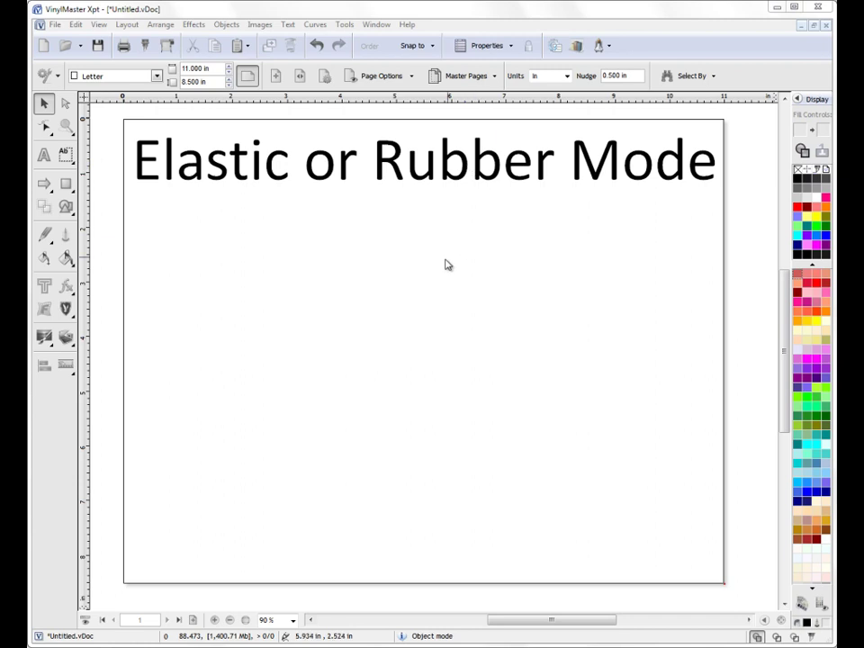
Draw a rectangle below the title with the Square/Rectangle shape tool.
left_click(46, 184)
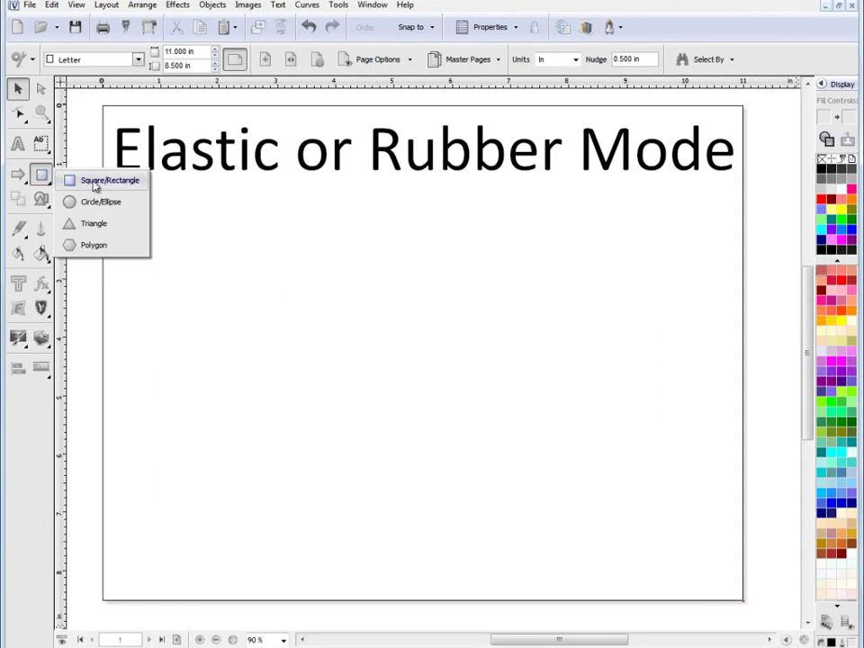
left_click(94, 184)
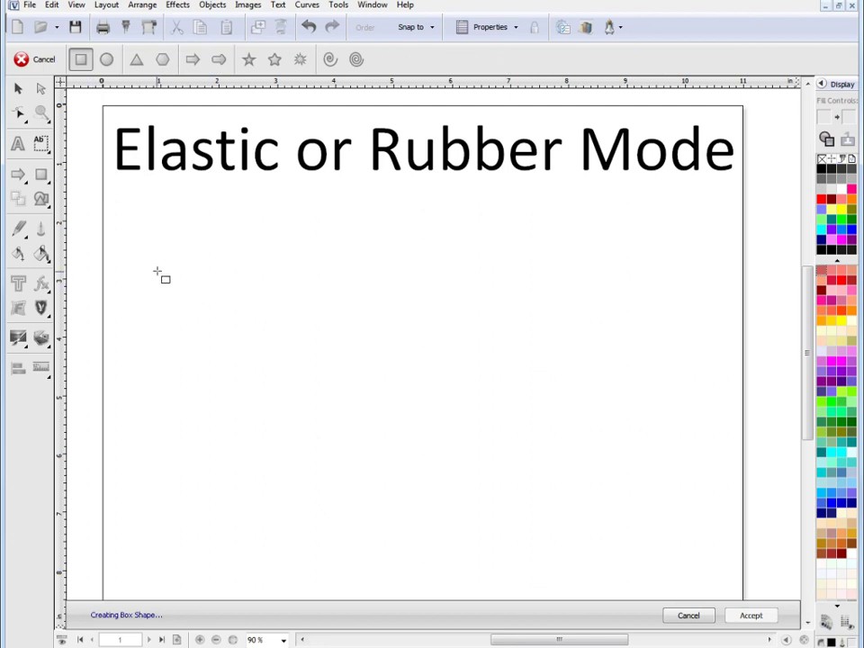
left_click_drag(158, 270, 451, 459)
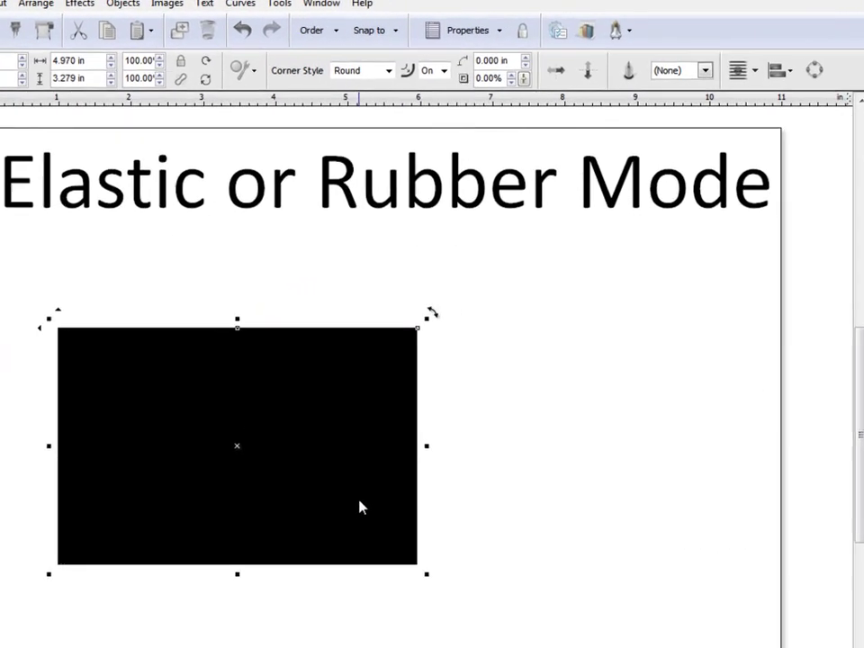
Fill the rectangle blue, nudge it left, and round its corners to 0.927 in.
left_click(860, 371)
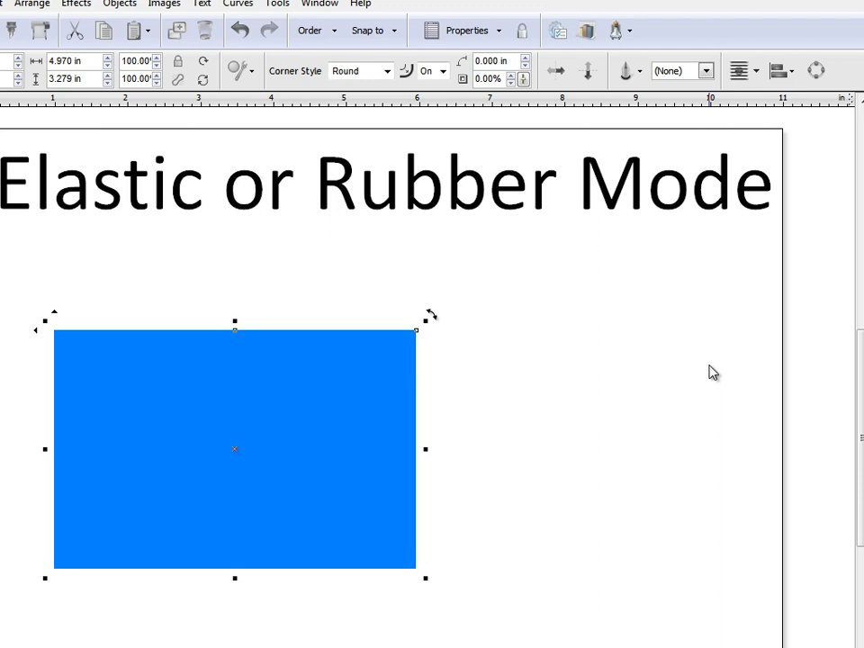
left_click_drag(228, 451, 213, 455)
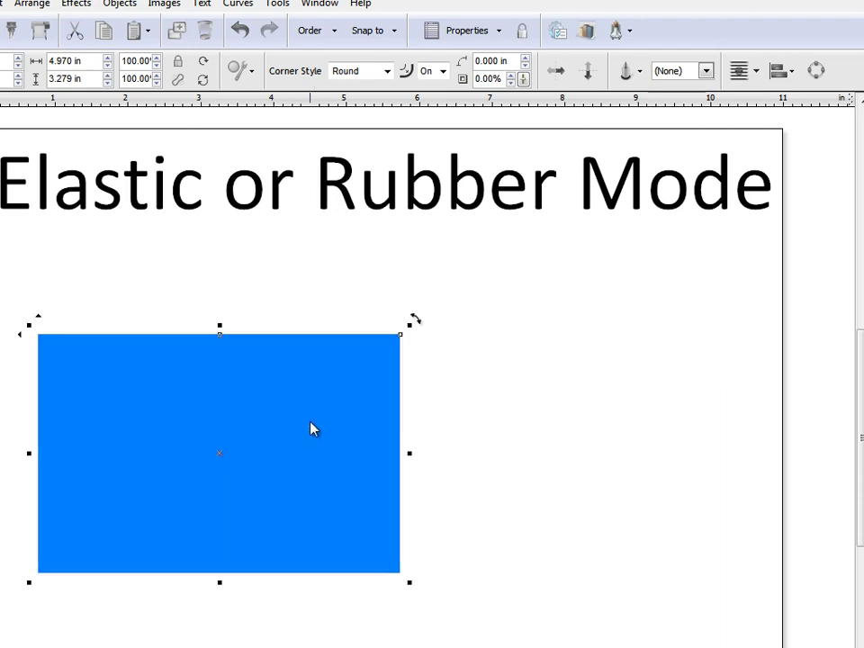
left_click_drag(402, 338, 412, 410)
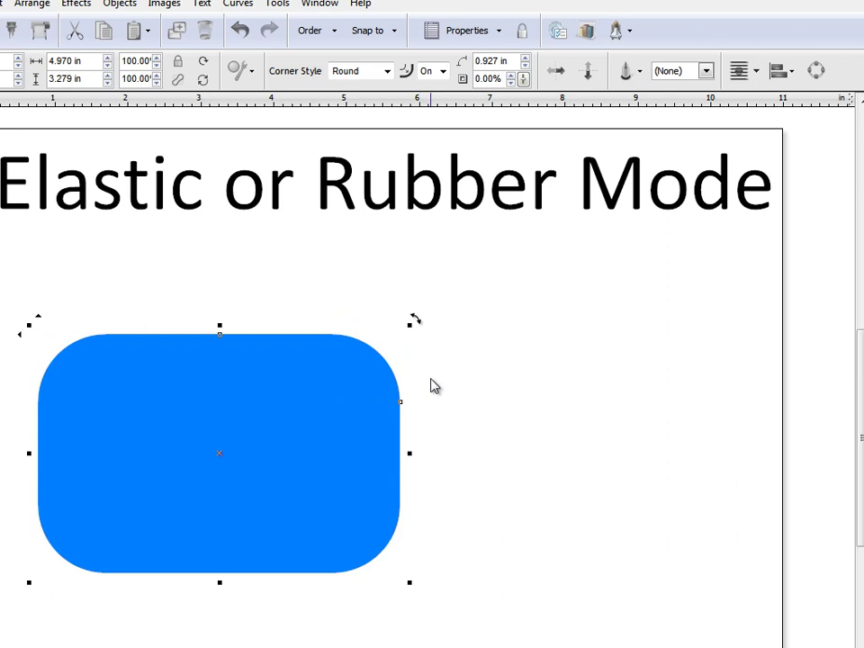
Switch the corner elastic setting to Off and enter a 1.000 in corner radius.
left_click(443, 72)
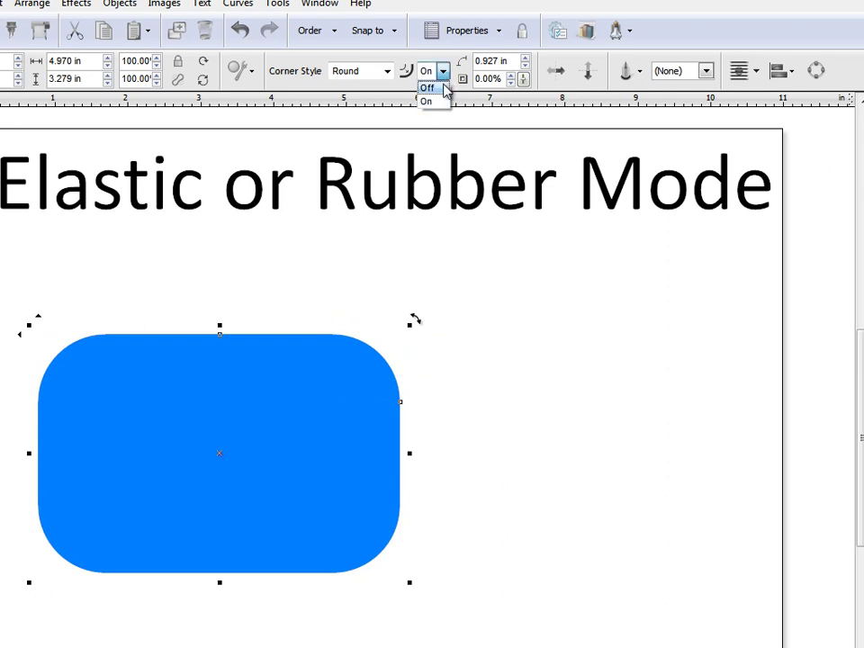
left_click(428, 88)
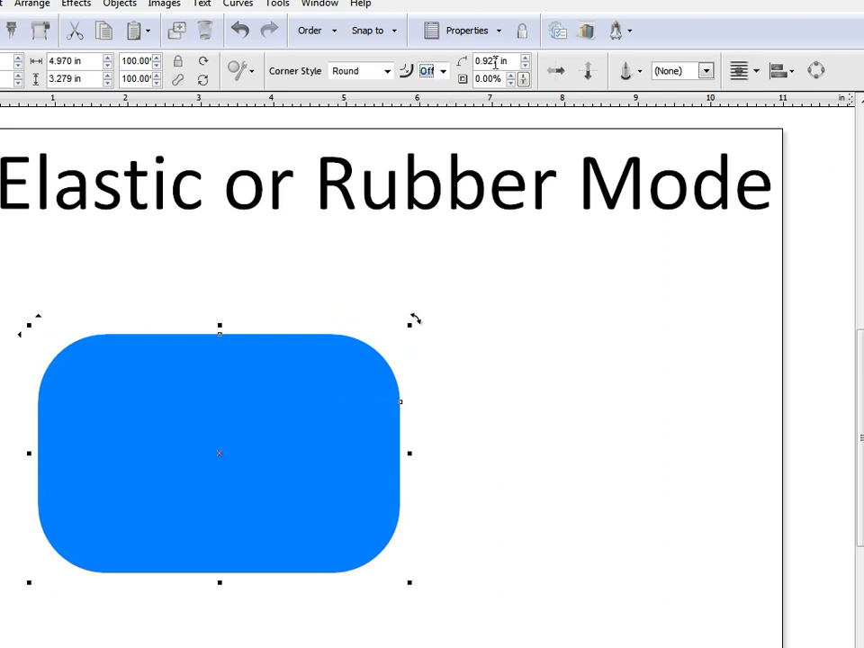
left_click_drag(515, 61, 458, 56)
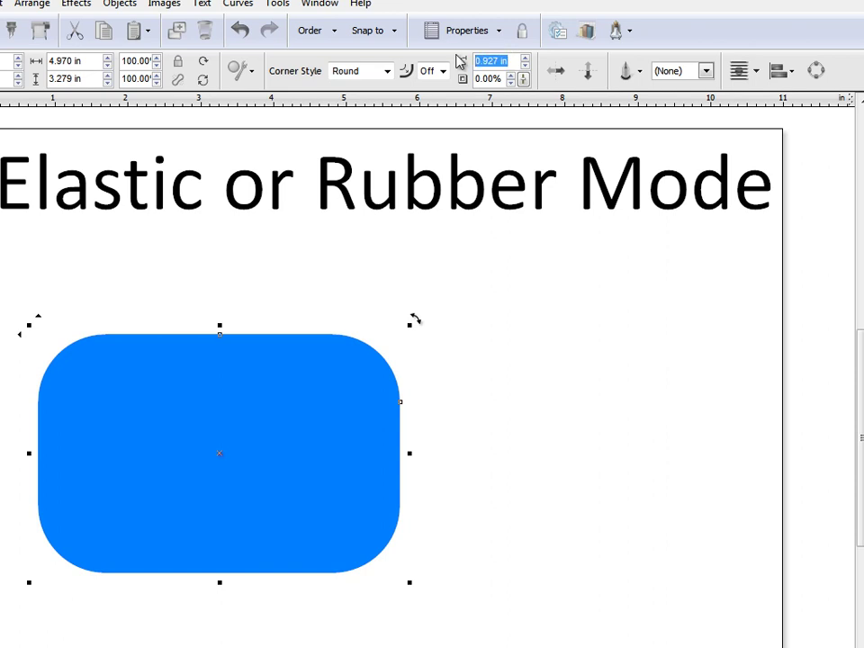
type("1")
key("Return")
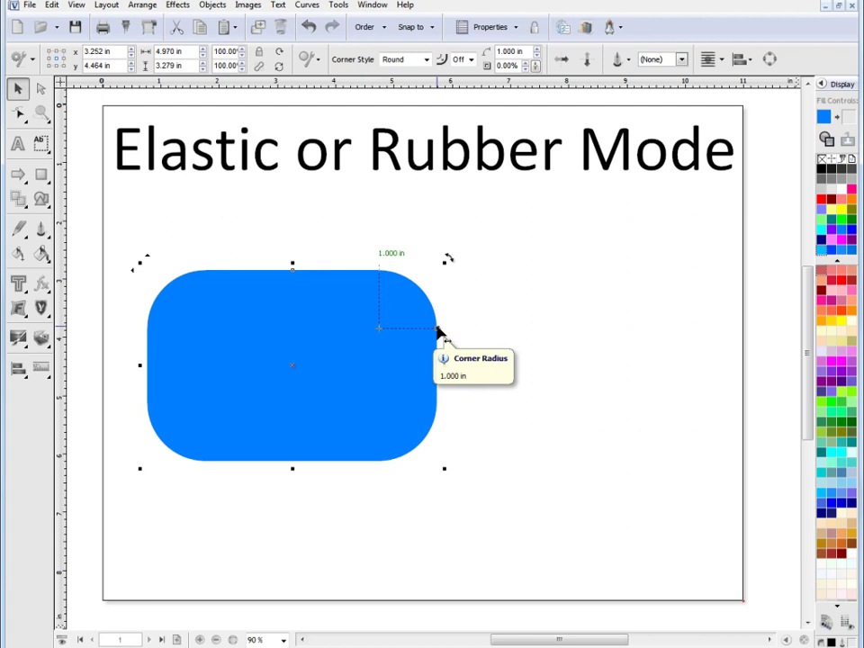
Stretch the rounded rectangle wider, then pull it back to 5.155 in wide.
left_click_drag(447, 363, 638, 365)
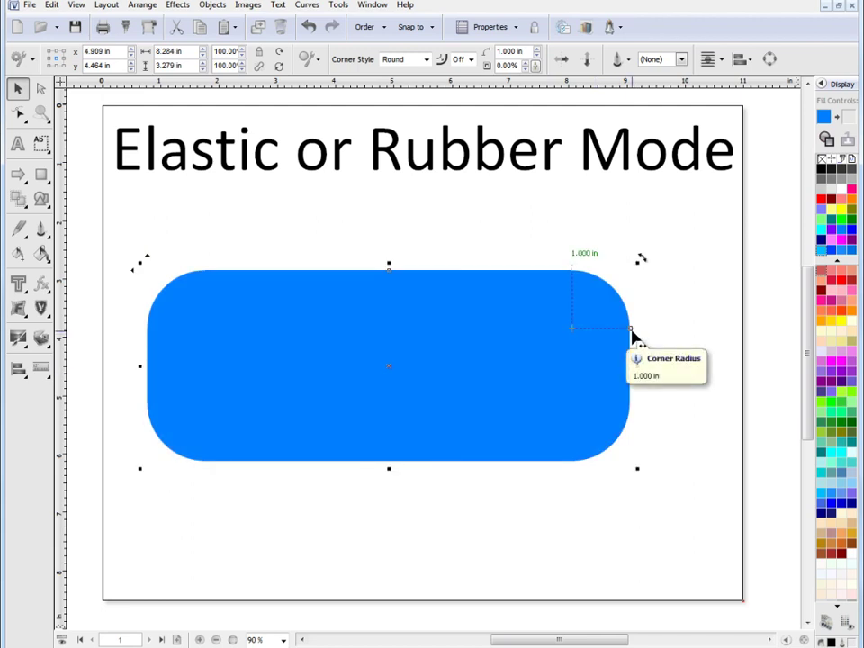
left_click_drag(637, 363, 453, 361)
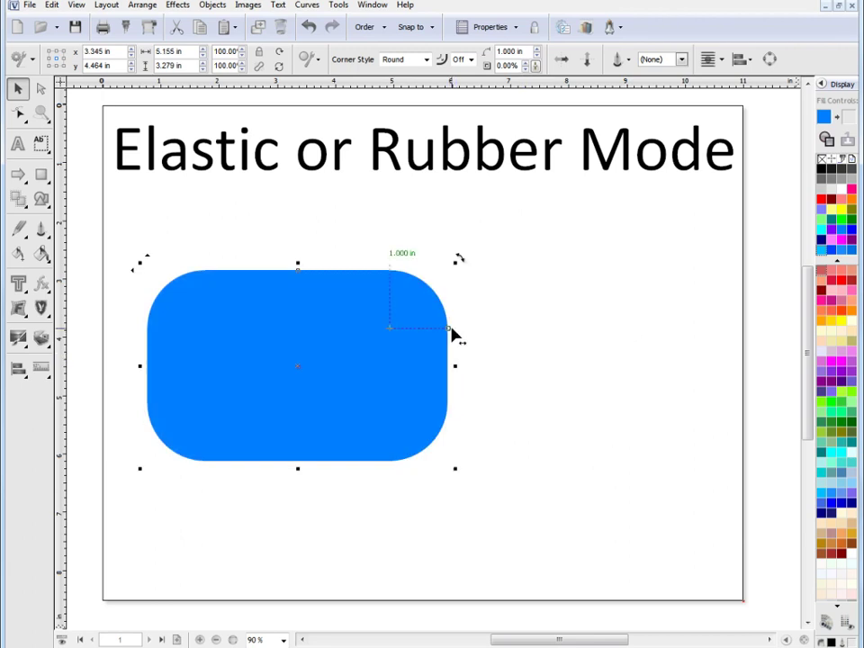
With Elastic Mode on, squeeze the shape to a 1.564 in pill and move it up-left.
left_click(261, 67)
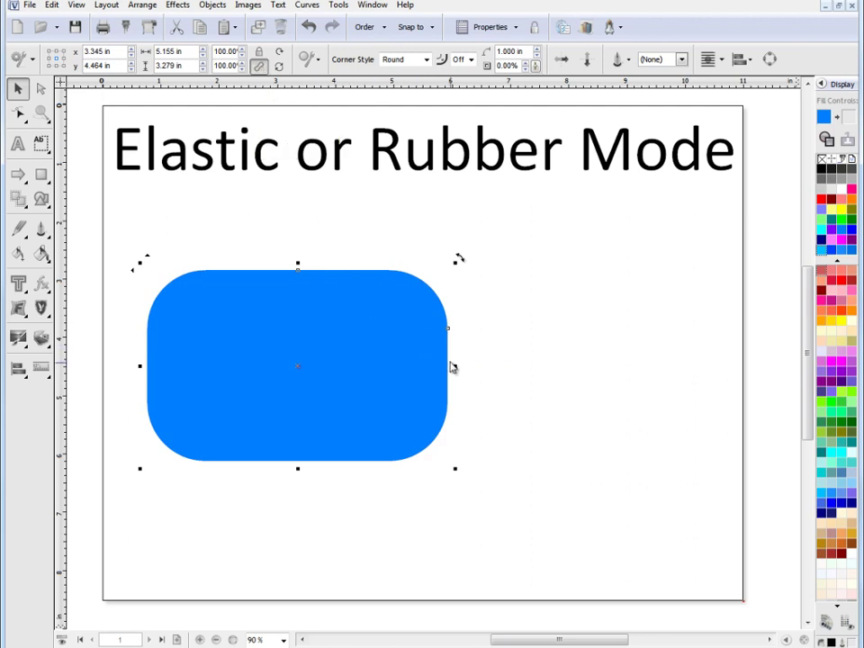
left_click_drag(458, 367, 617, 364)
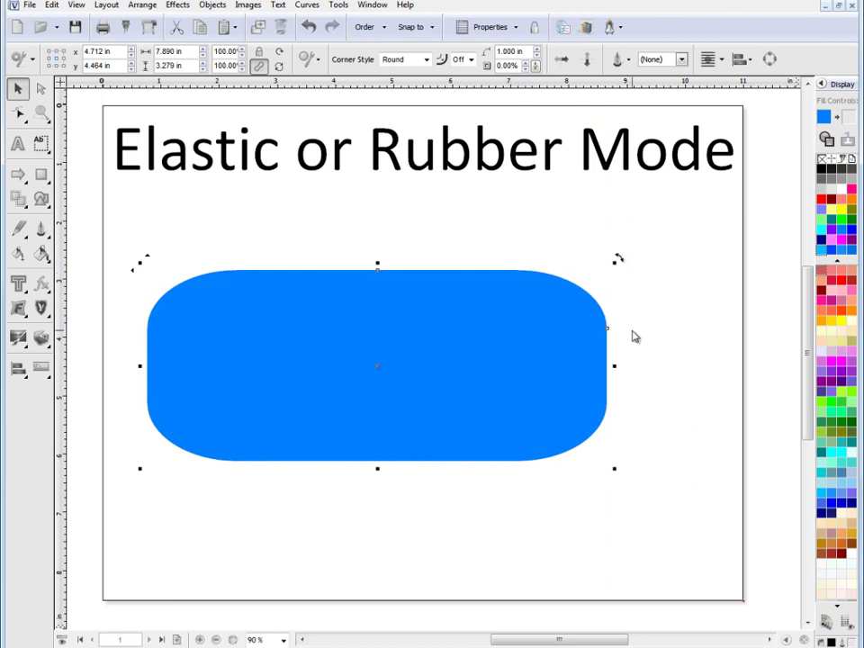
left_click_drag(614, 366, 238, 356)
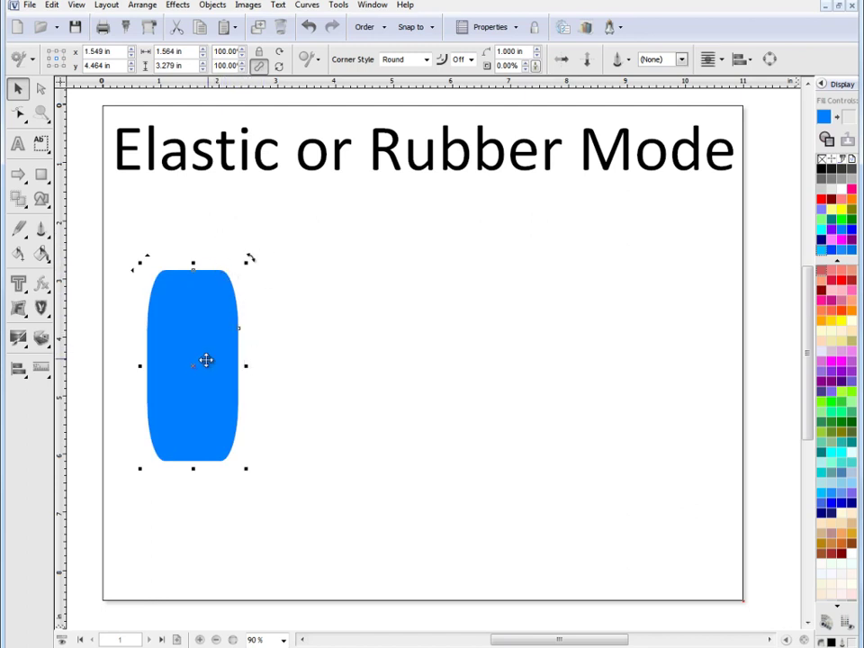
left_click_drag(207, 359, 180, 297)
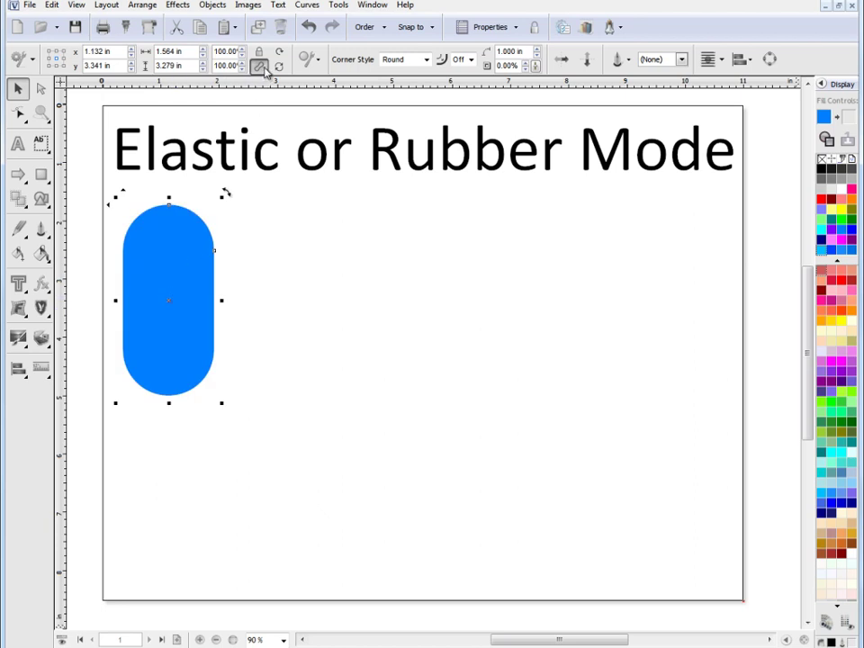
Deselect the pill and widen the 14 pt paragraph frame so its text reflows.
left_click(317, 253)
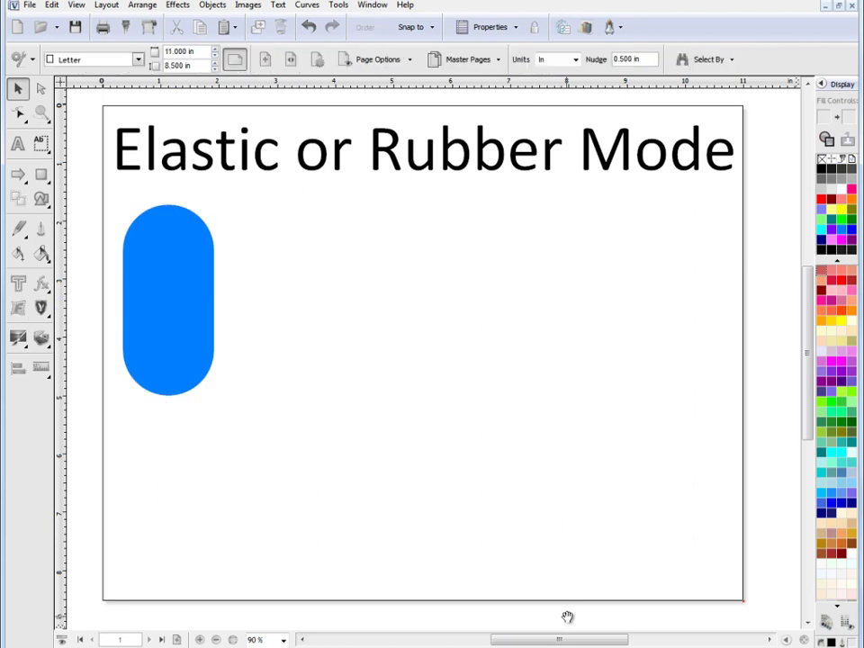
left_click_drag(576, 639, 542, 639)
left_click_drag(127, 359, 538, 289)
left_click_drag(594, 640, 603, 632)
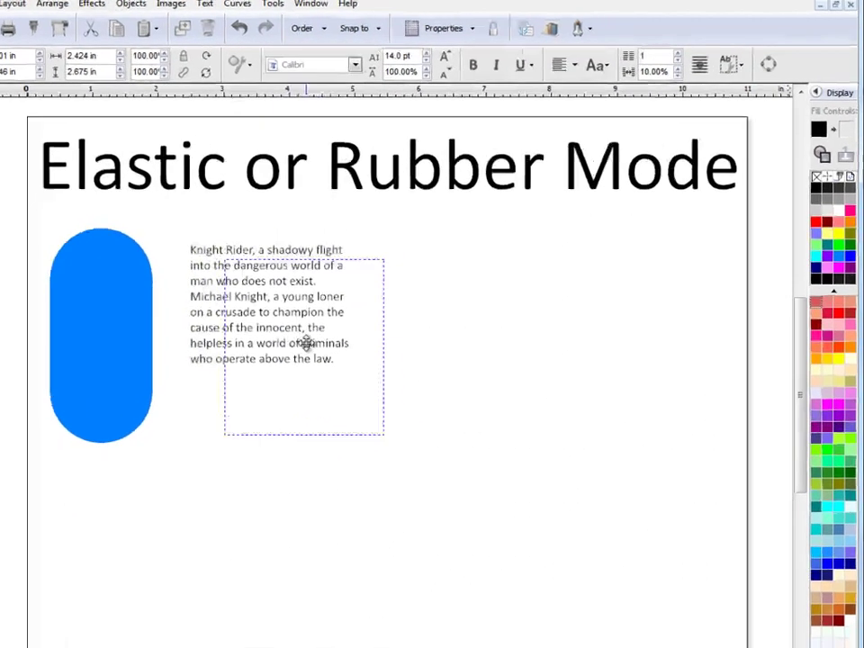
left_click_drag(334, 384, 616, 402)
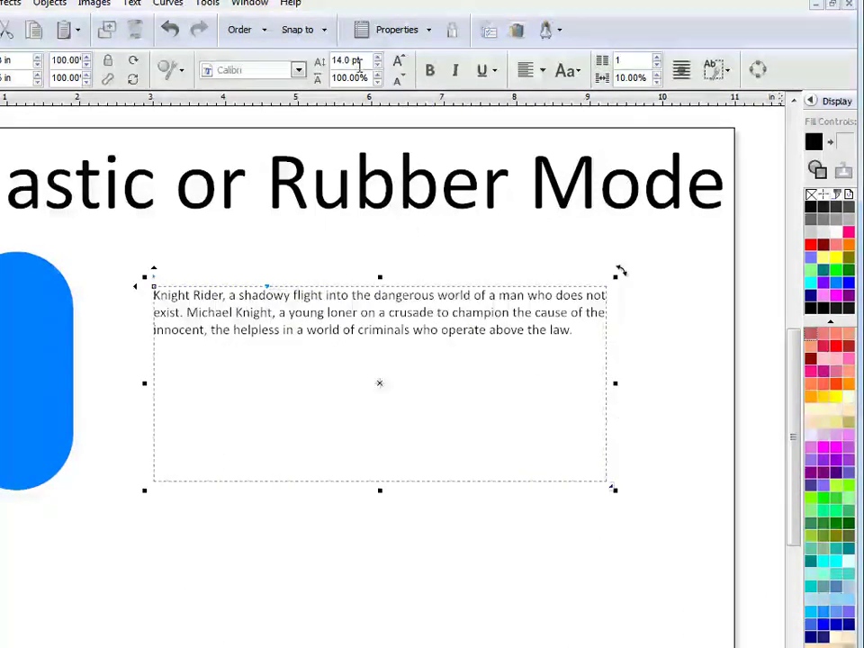
scroll(378, 65, "up", 2)
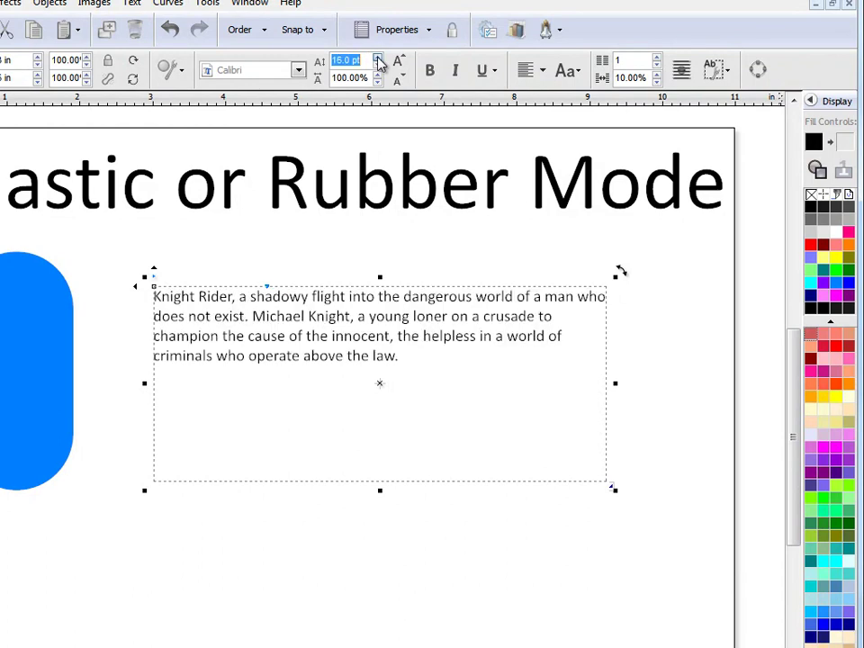
scroll(378, 65, "down", 2)
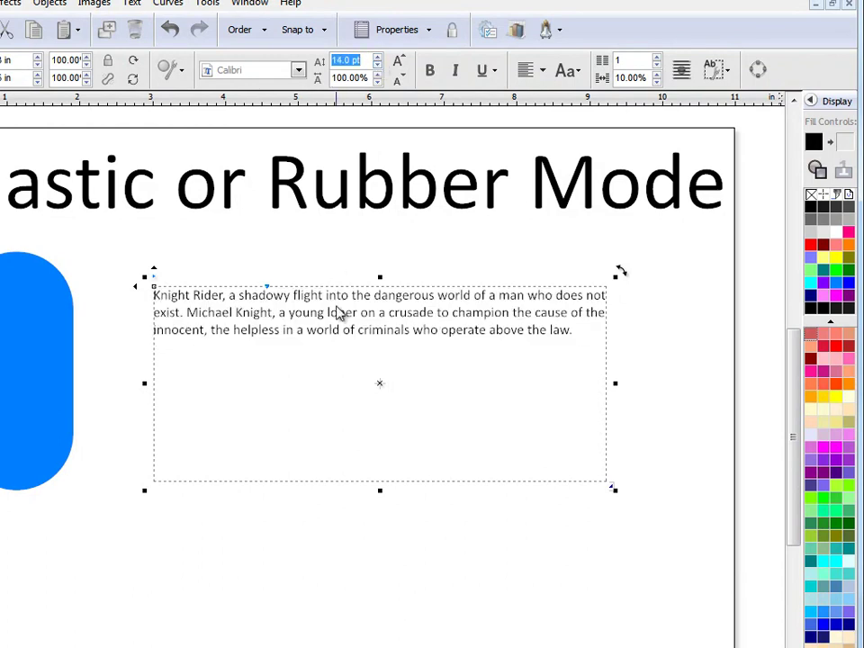
Make the paragraph frame narrower and taller at 4.150 × 3.985 in, nudged right.
left_click_drag(615, 383, 465, 392)
left_click_drag(305, 490, 302, 585)
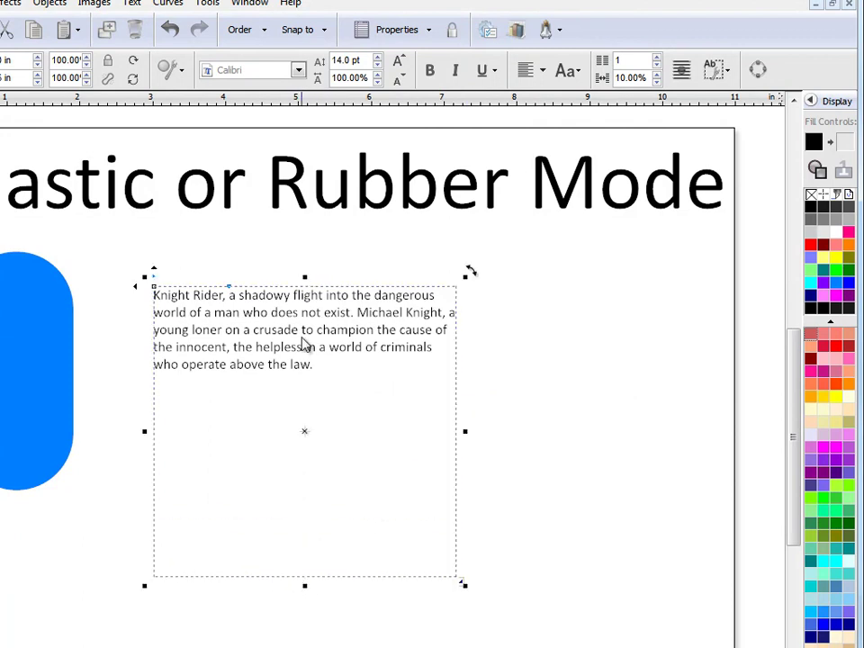
left_click_drag(302, 347, 338, 350)
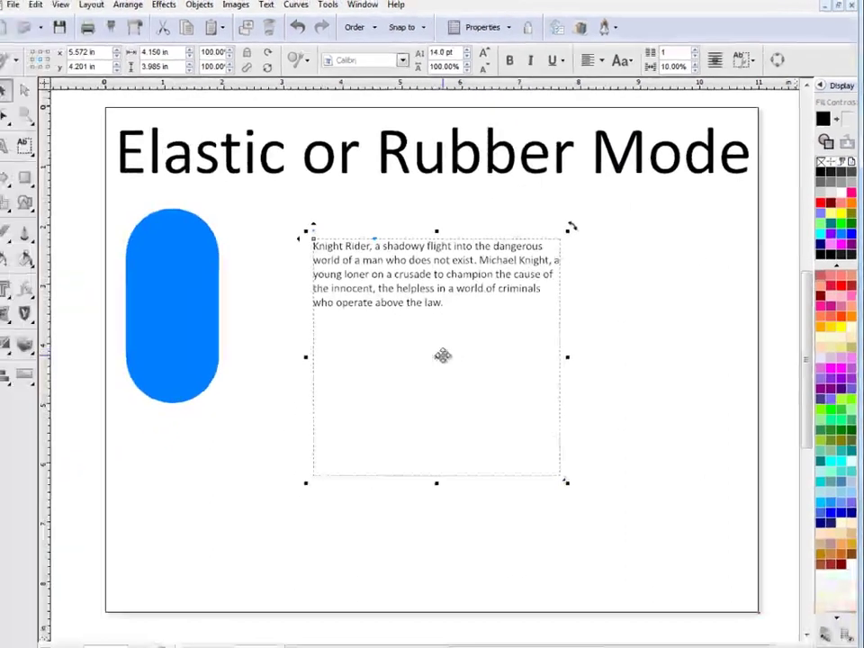
Enable elastic mode and enlarge the paragraph frame to 6.409 × 6.153 in, scaling text to 21.6 pt.
left_click_drag(340, 434, 299, 440)
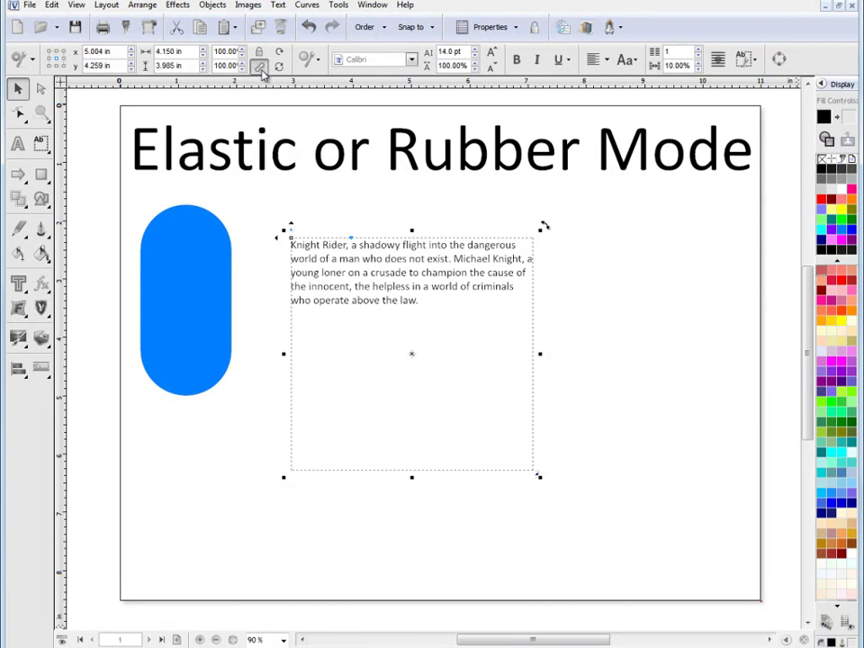
left_click(260, 67)
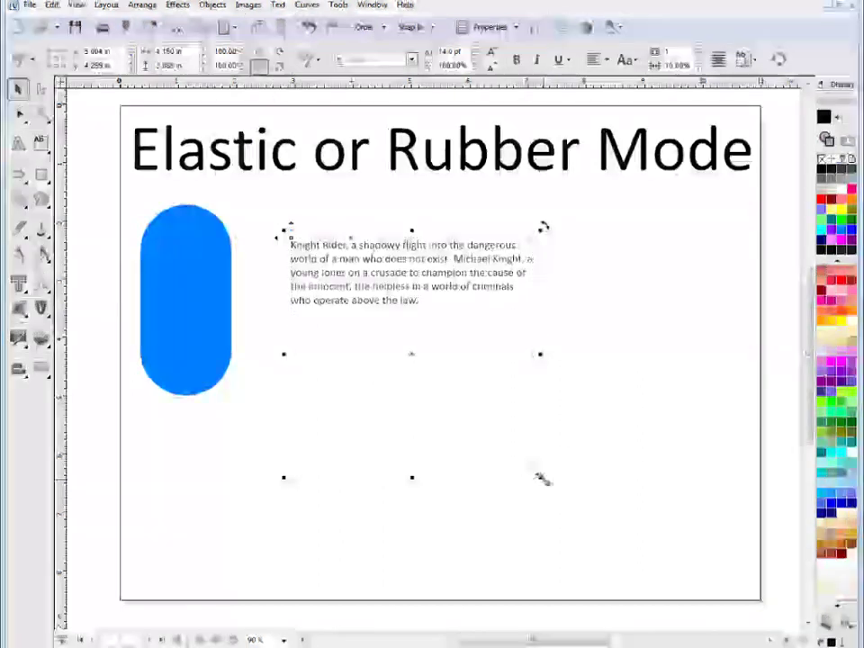
left_click_drag(542, 475, 672, 602)
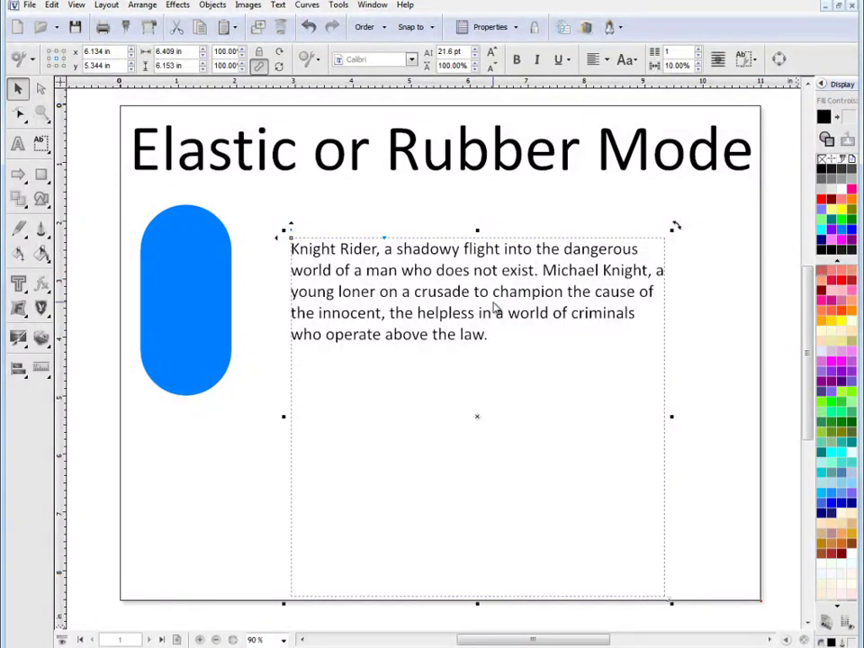
left_click_drag(484, 415, 471, 391)
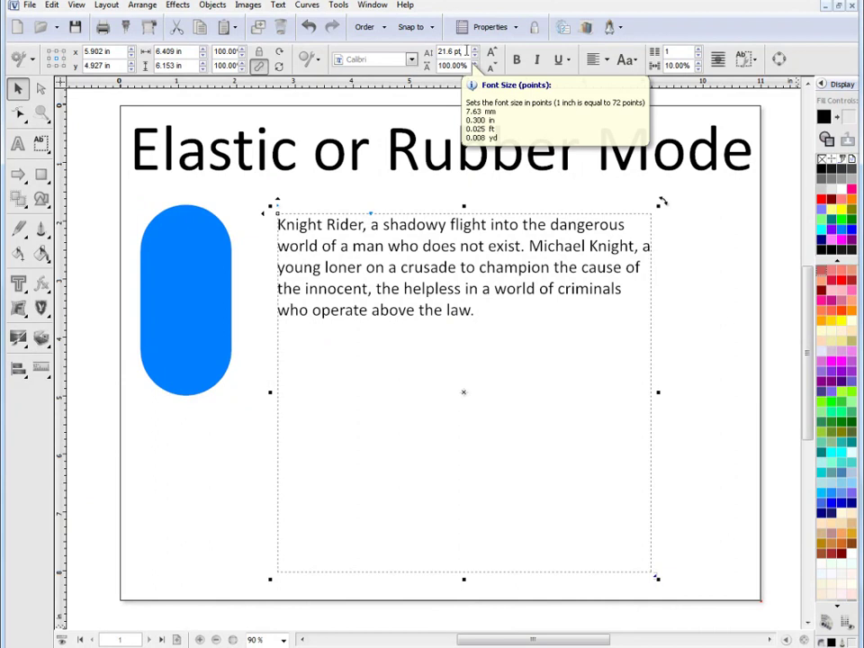
Select all the Knight Rider paragraph text and set its font size to 24 pt.
key("Escape")
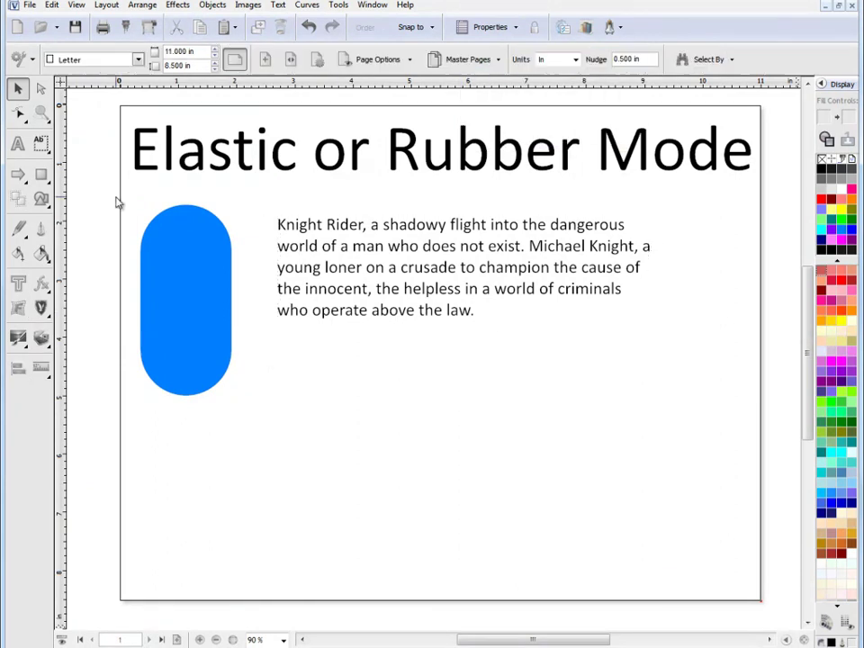
left_click(18, 145)
left_click(478, 309)
left_click_drag(478, 310, 273, 221)
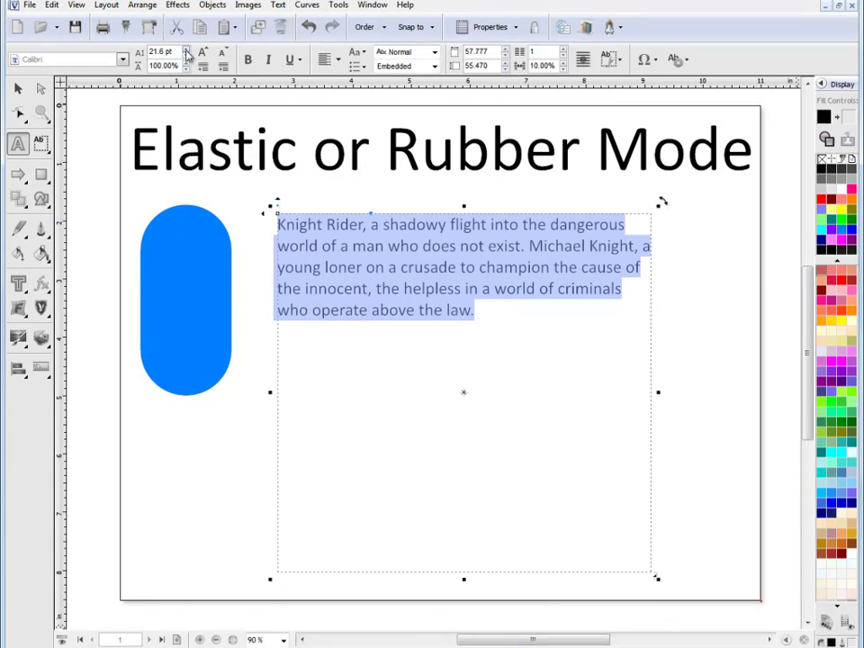
left_click(177, 52)
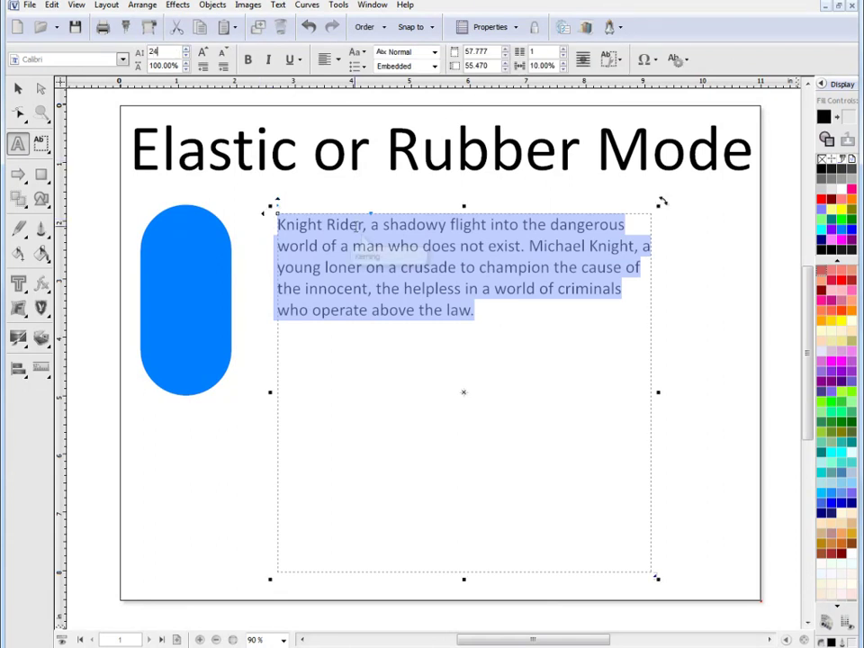
type("24")
key("Return")
left_click(534, 347)
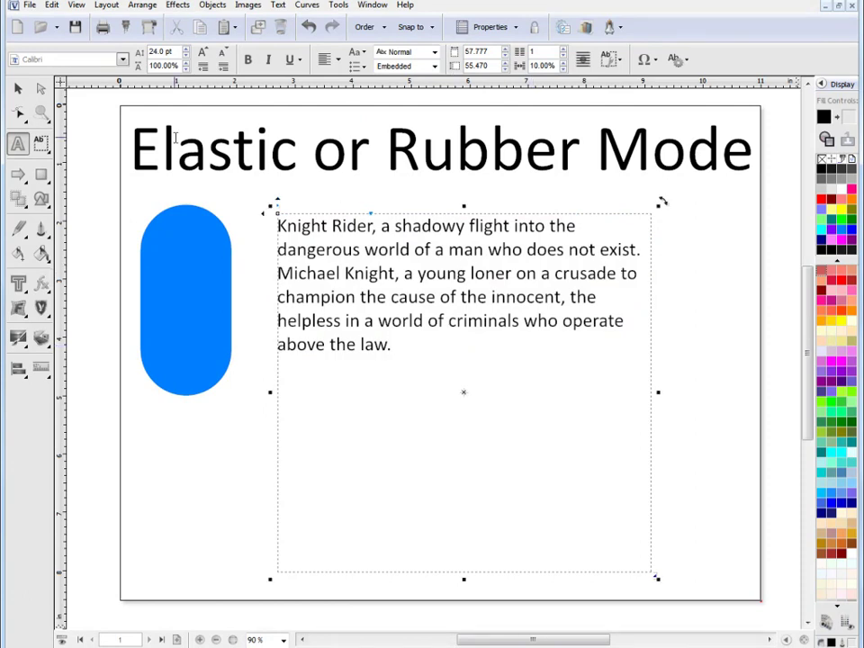
left_click(18, 87)
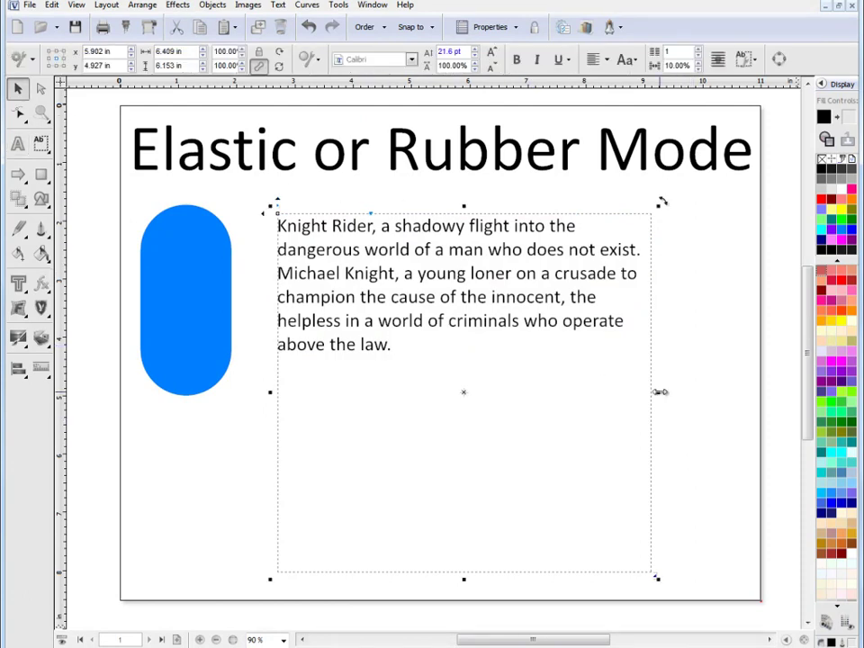
Stretch the paragraph frame to 7.765 in wide, widening its text to about 121%.
left_click_drag(658, 391, 466, 388)
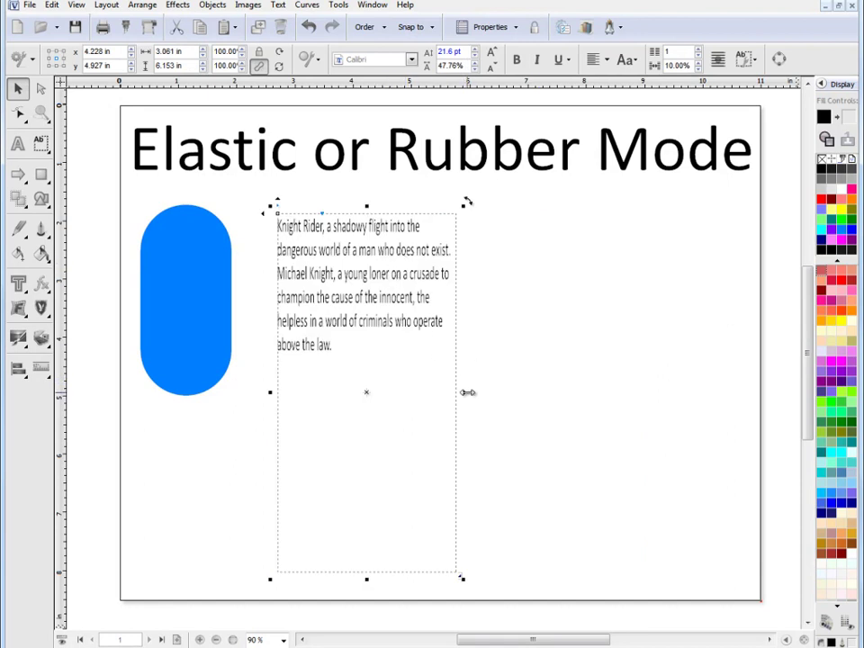
left_click_drag(463, 394, 743, 410)
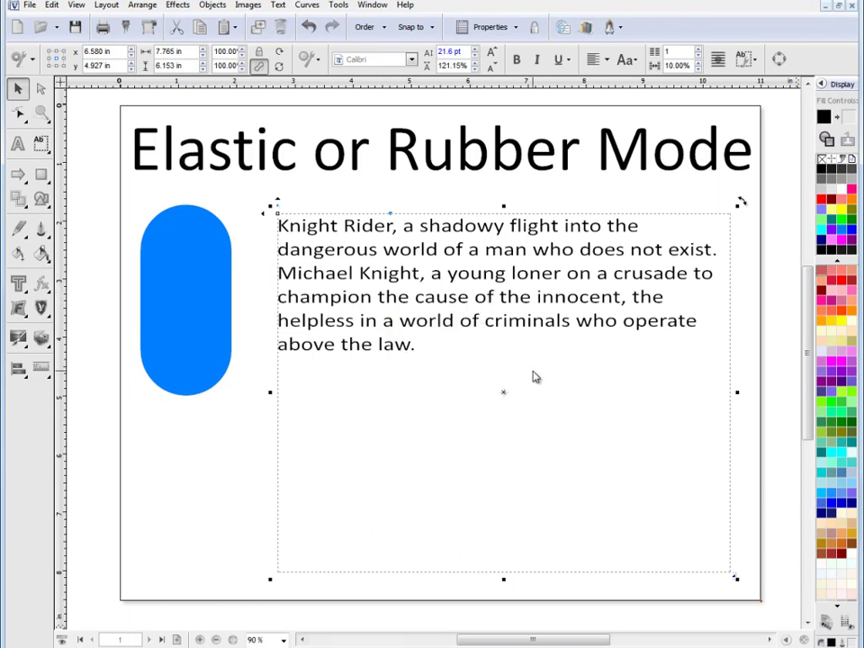
left_click(264, 436)
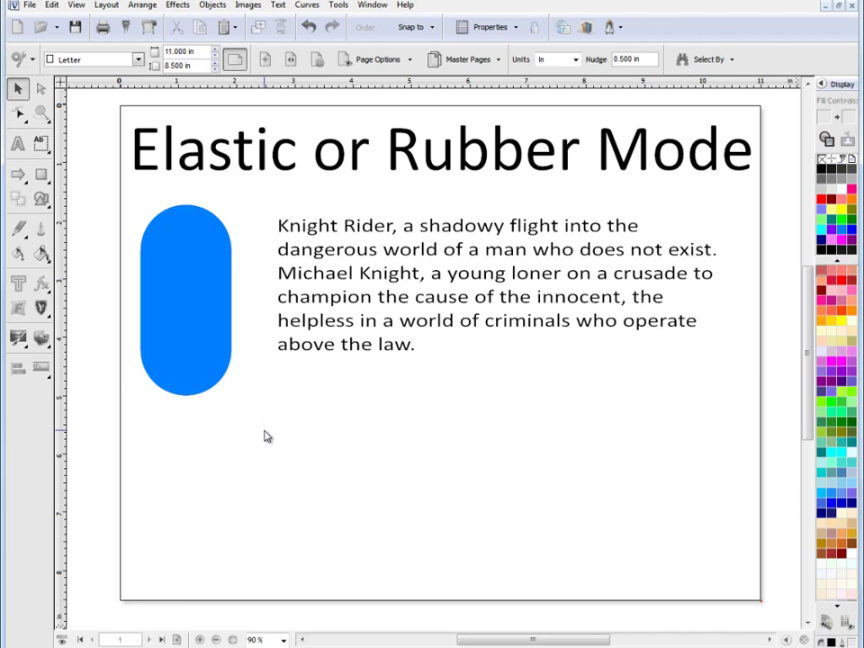
Select the paragraph frame to check its 7.765 × 6.153 in size.
left_click(312, 332)
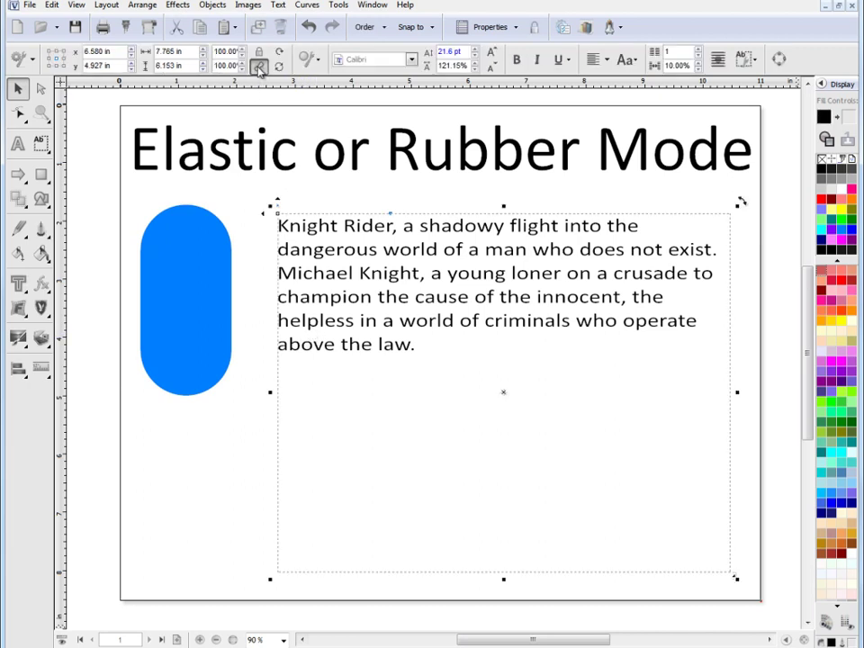